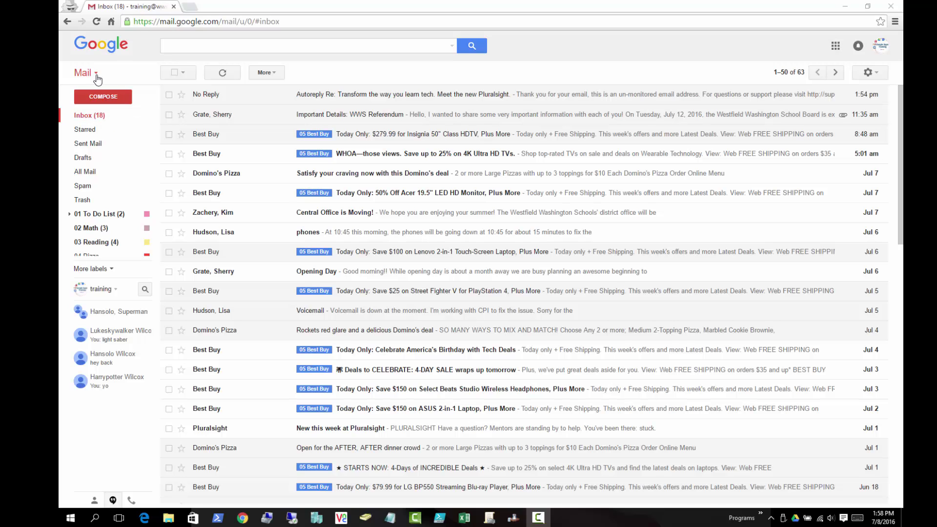
- Switch from the Gmail inbox to Contacts, toggling back to Mail once, ending on My Contacts (33)
click(87, 74)
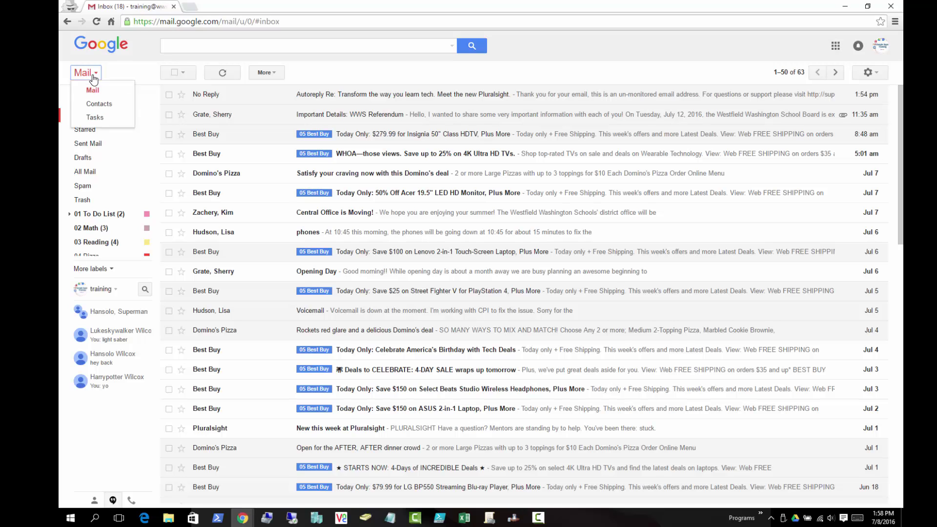
click(101, 106)
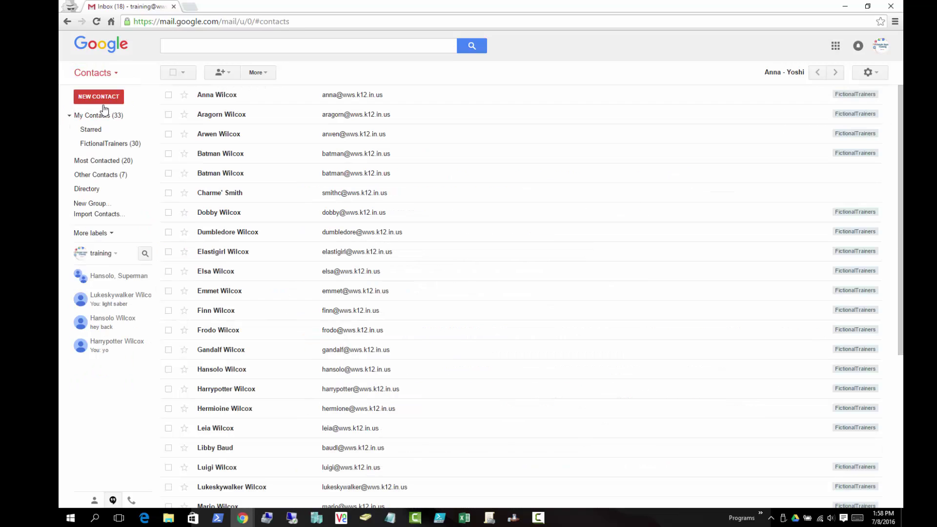
click(107, 75)
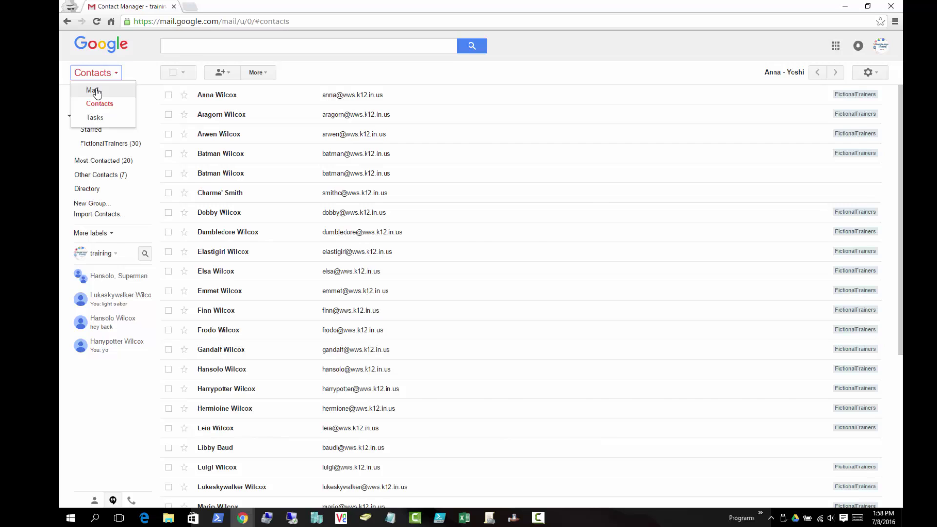
click(96, 93)
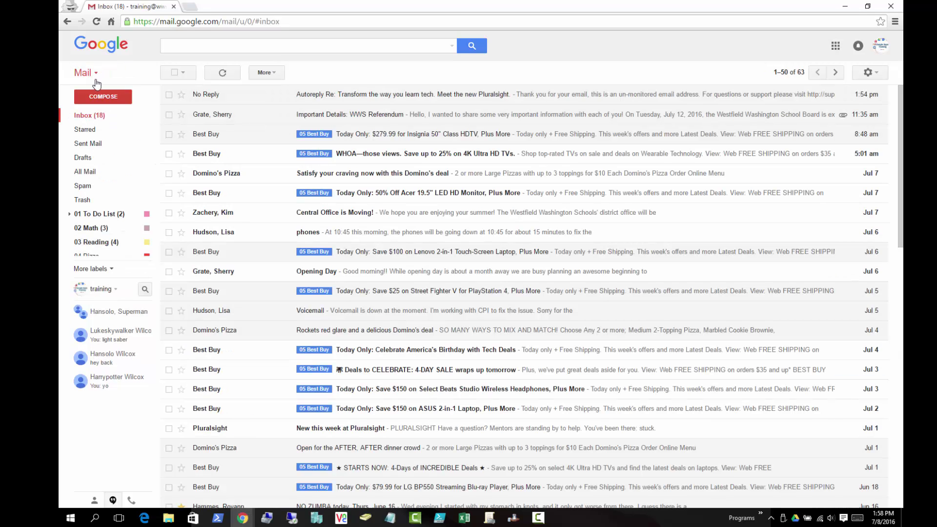
click(93, 73)
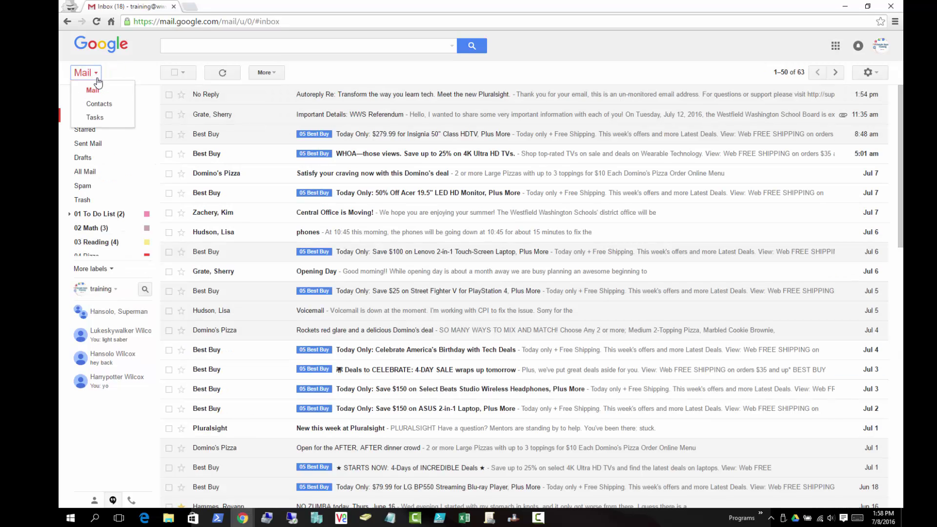
click(102, 105)
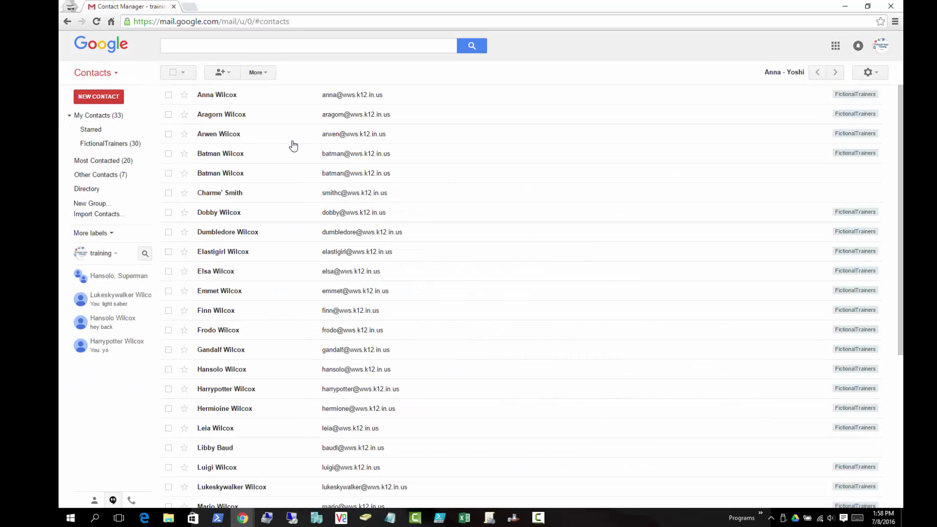
- Create an empty contact group called 'Hobbits' with New Group
click(101, 204)
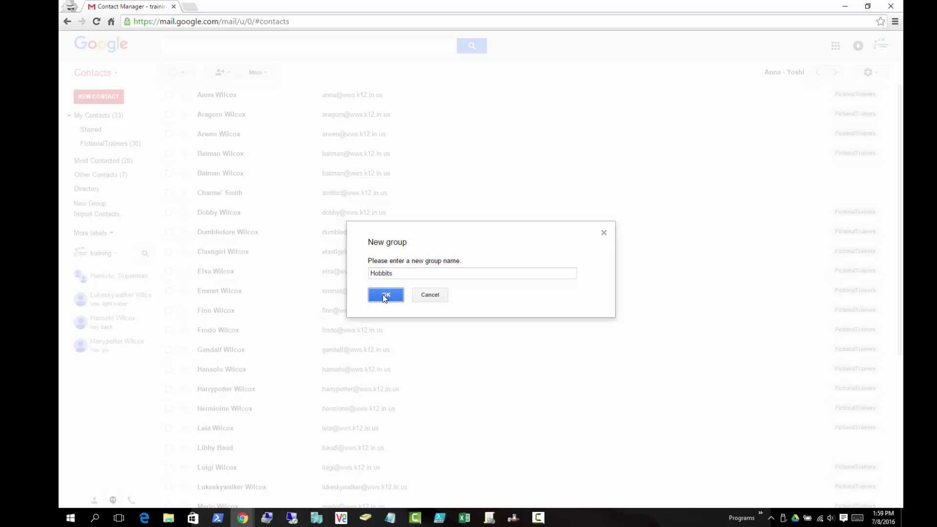
click(383, 295)
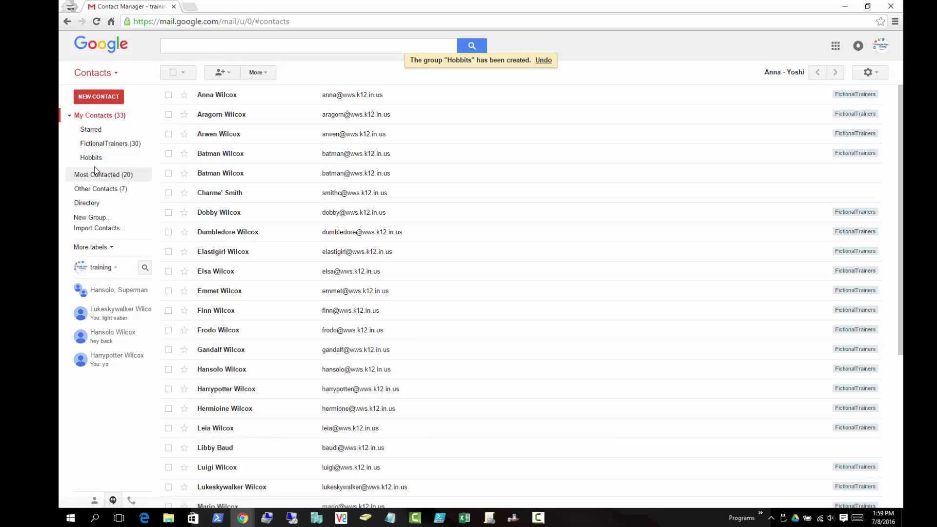
click(90, 157)
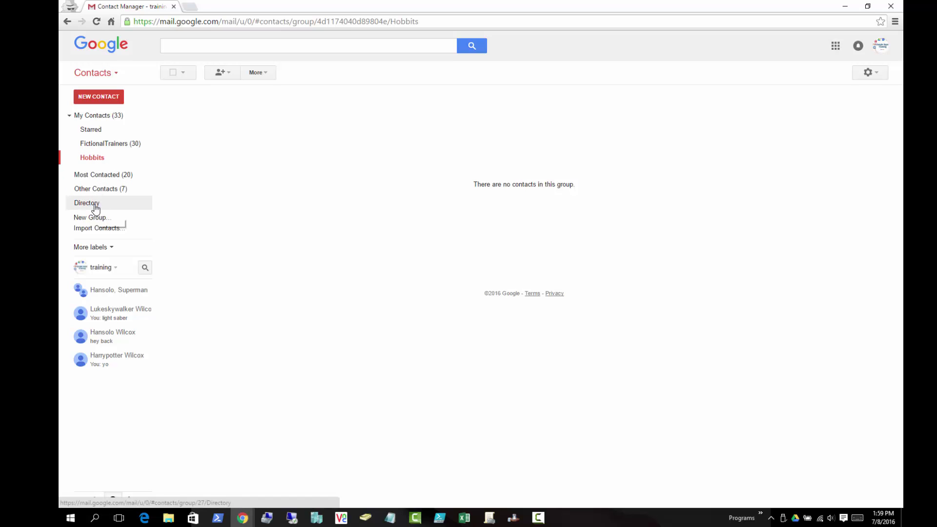
click(75, 207)
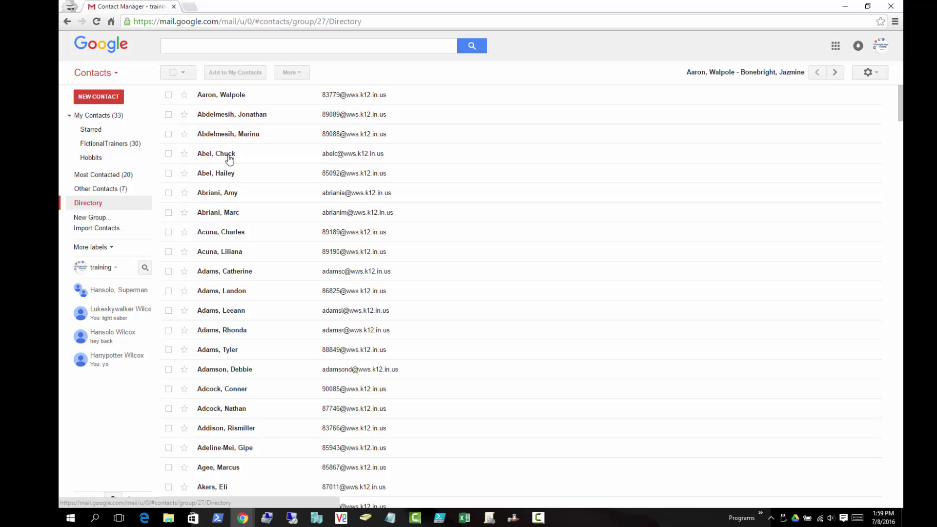
click(95, 116)
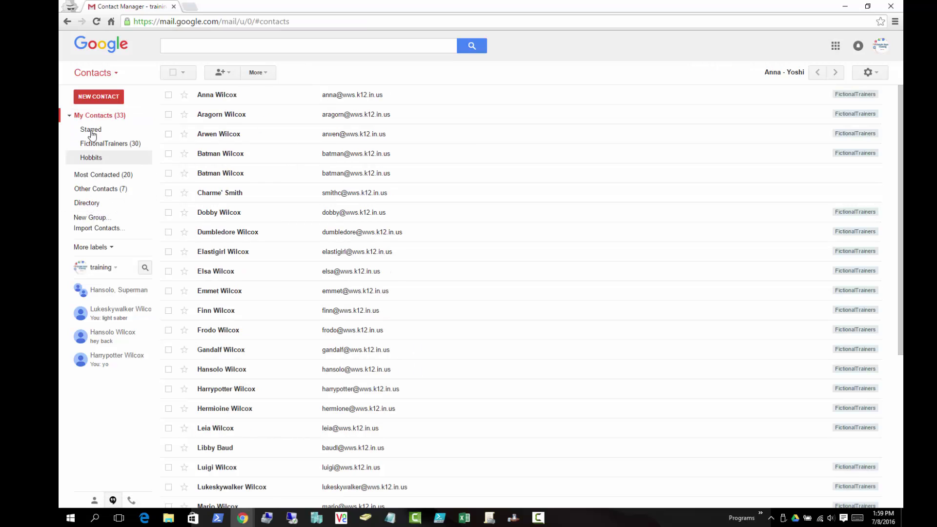
click(280, 50)
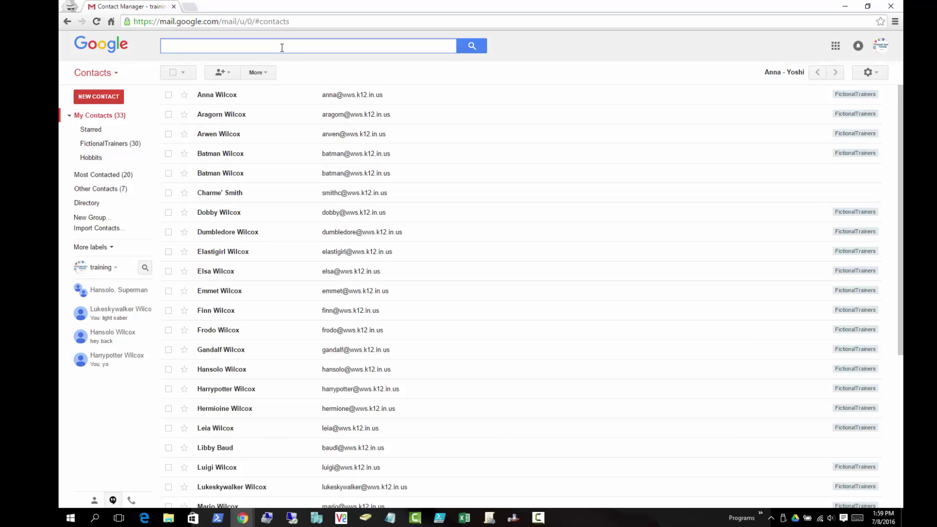
- Search the contacts for 'smith' and look over the 36 matches
text(smith)
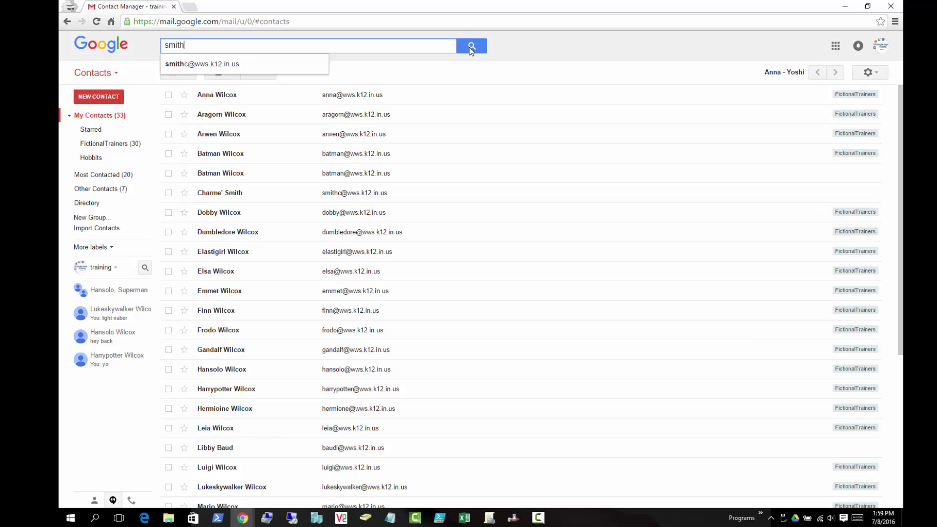
click(481, 45)
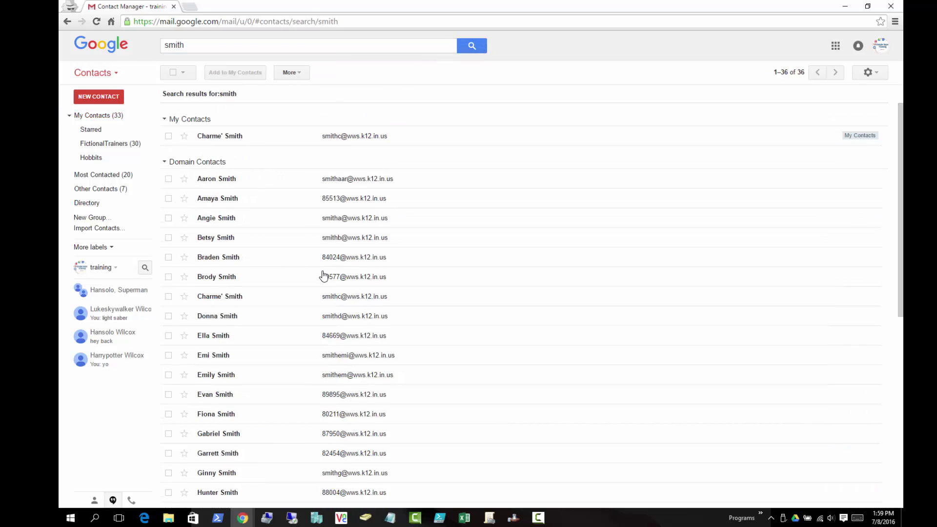
scroll(323, 276, down, 4)
scroll(246, 291, up, 4)
- Assign the selected Smith domain contact to Hobbits through the Groups menu, then view Hobbits (1)
click(168, 297)
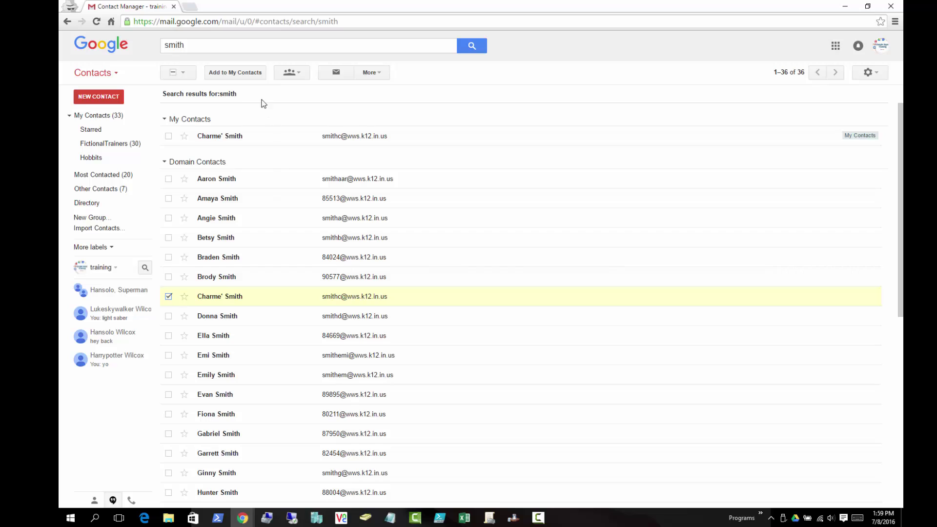
click(292, 73)
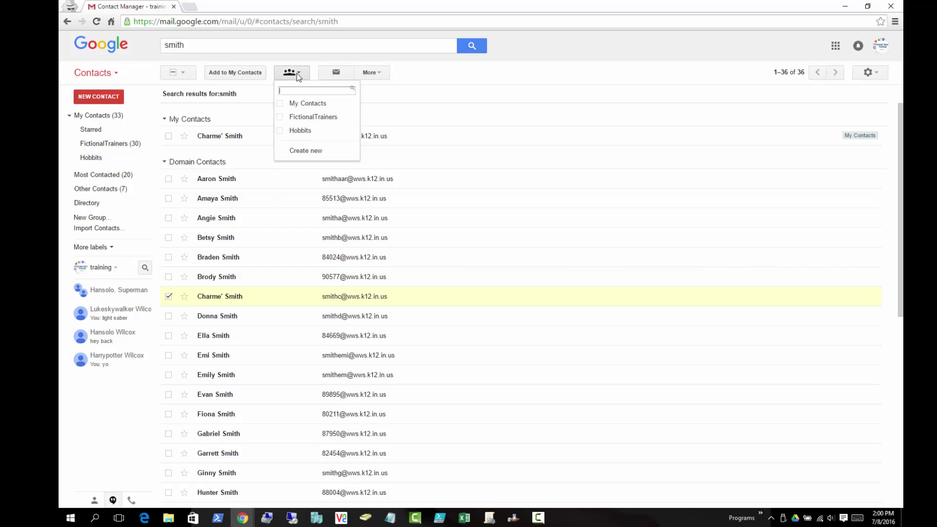
click(281, 131)
click(297, 150)
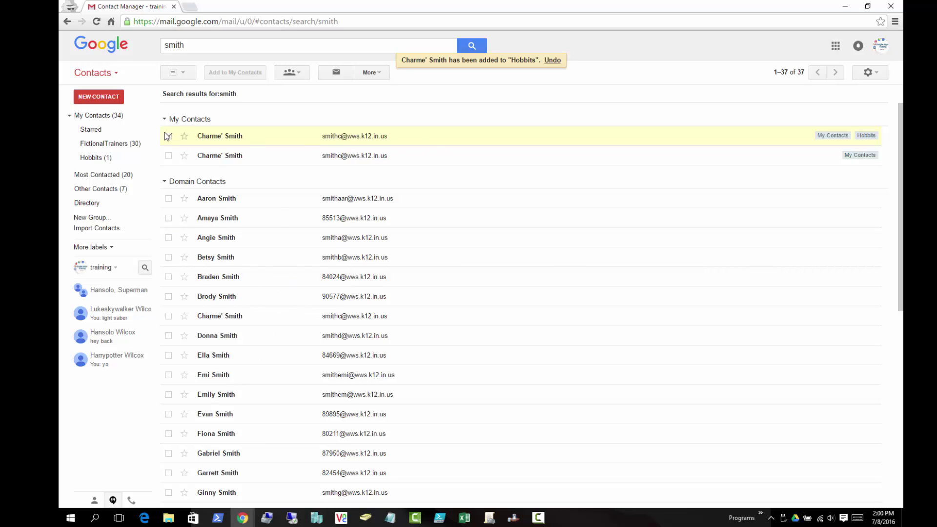
click(91, 157)
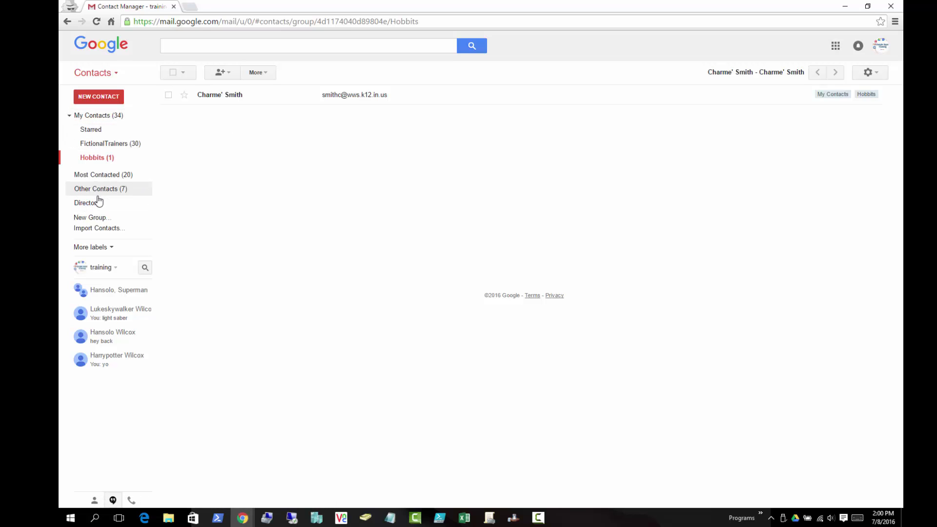
- Browse Starred, My Contacts and Other Contacts in the sidebar, ending on Most Contacted (20)
click(88, 119)
click(96, 128)
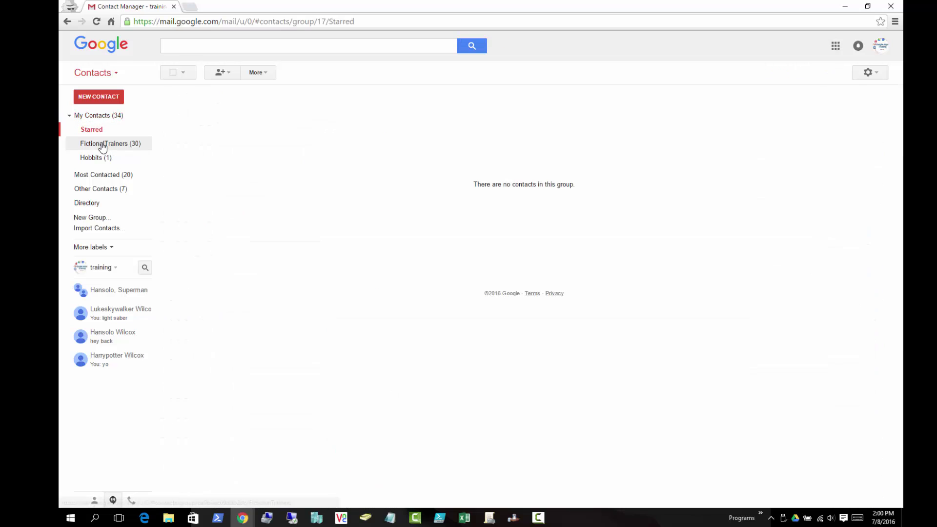
click(97, 157)
click(99, 120)
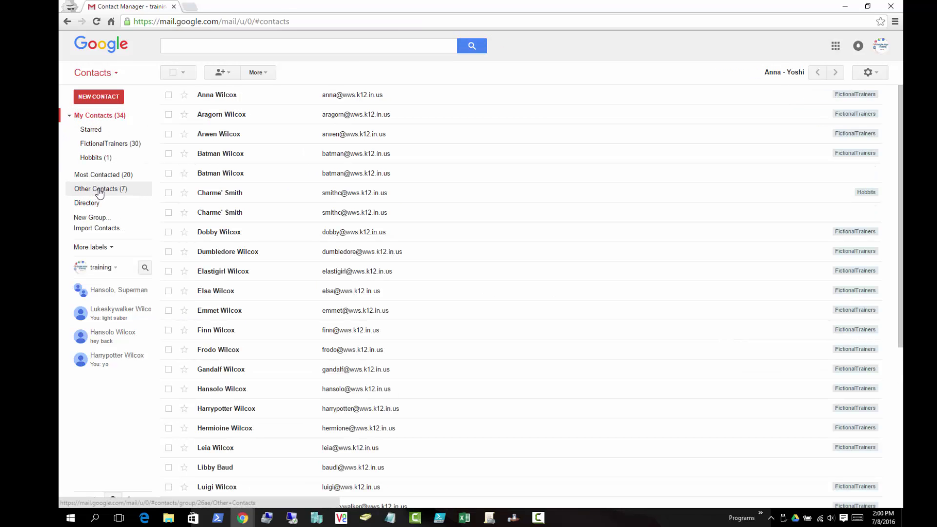
click(118, 190)
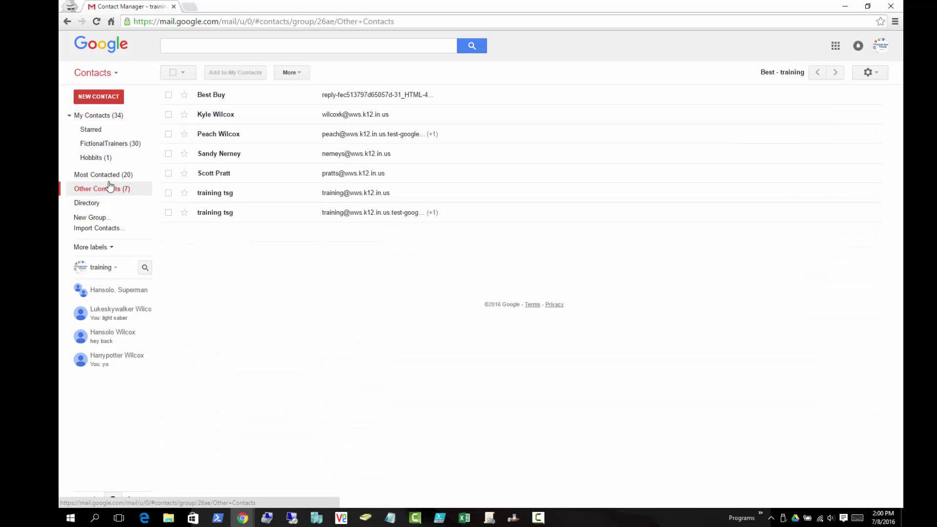
click(109, 175)
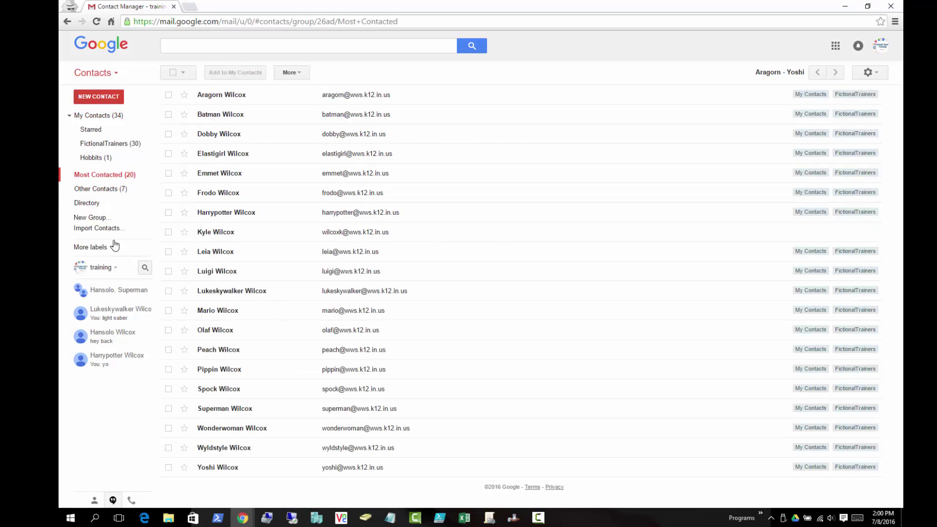
click(94, 190)
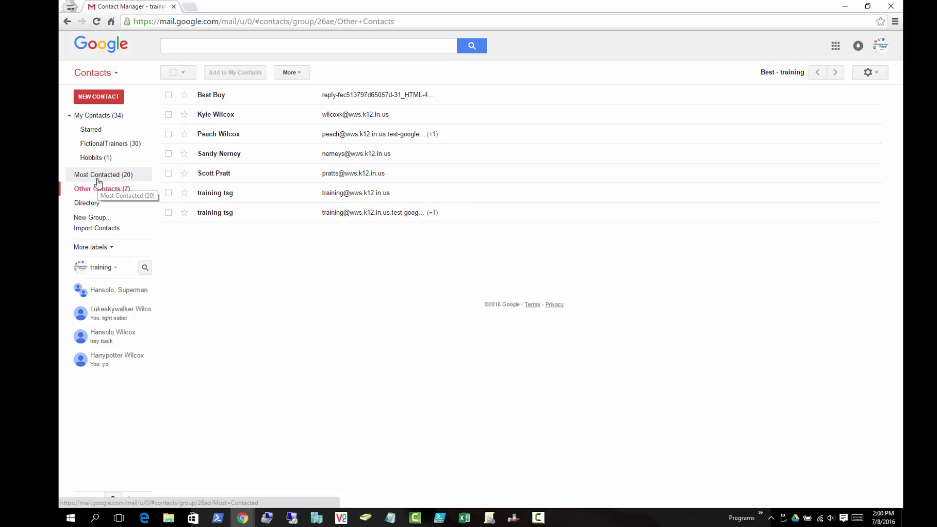
click(99, 178)
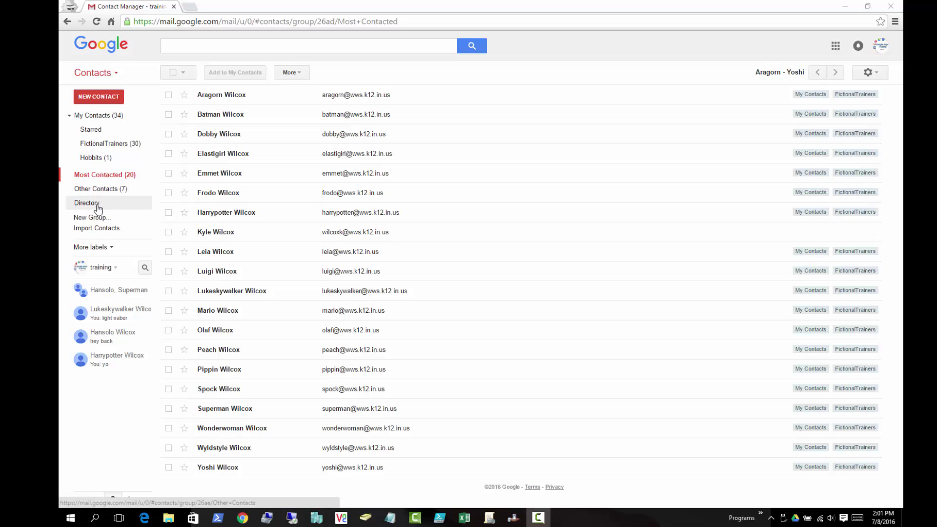
- Open the Hobbits group and bring up its Add to Hobbits name box
click(100, 159)
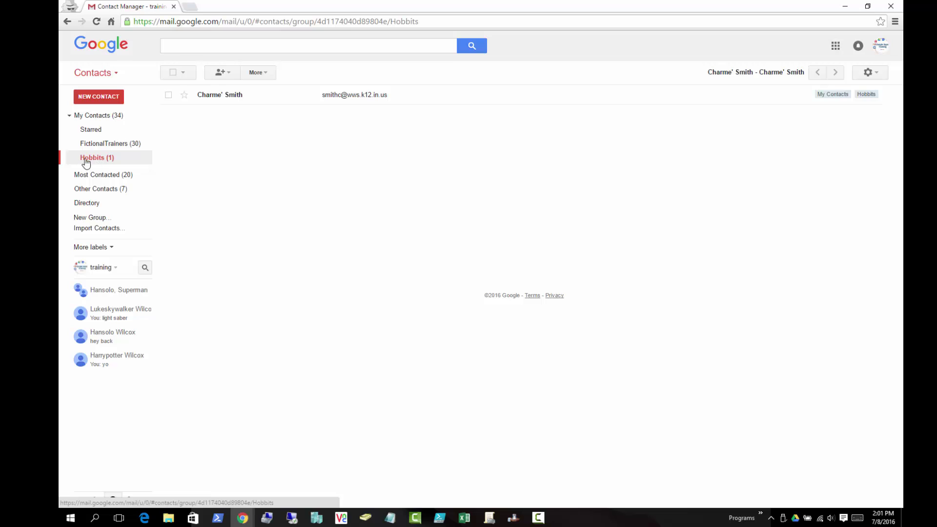
click(227, 73)
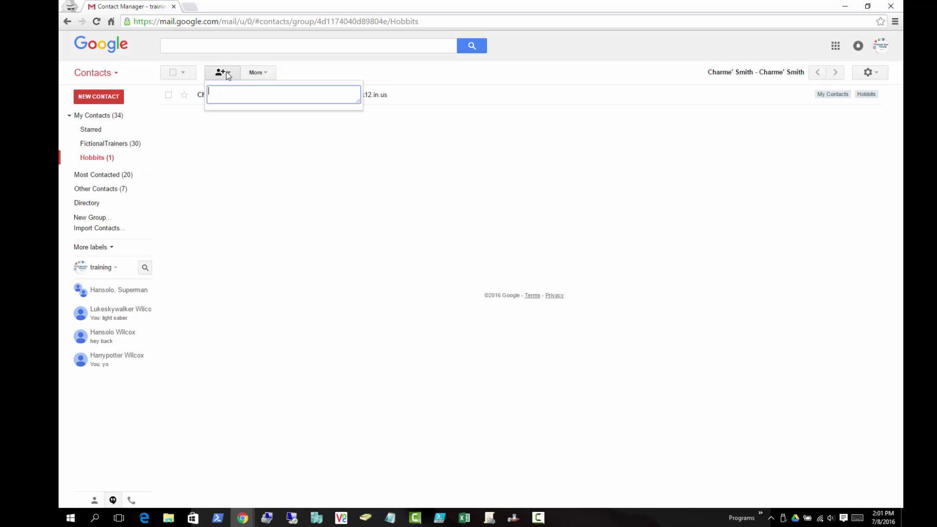
click(220, 74)
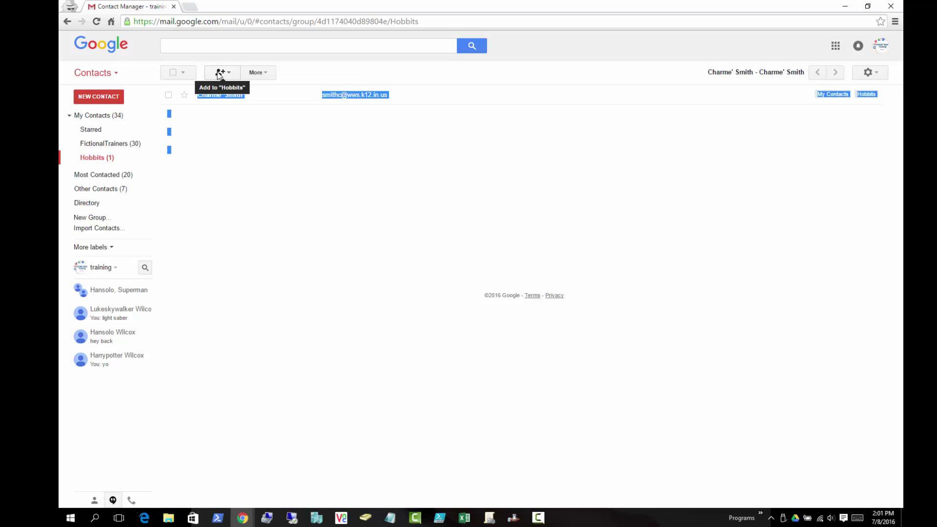
click(219, 73)
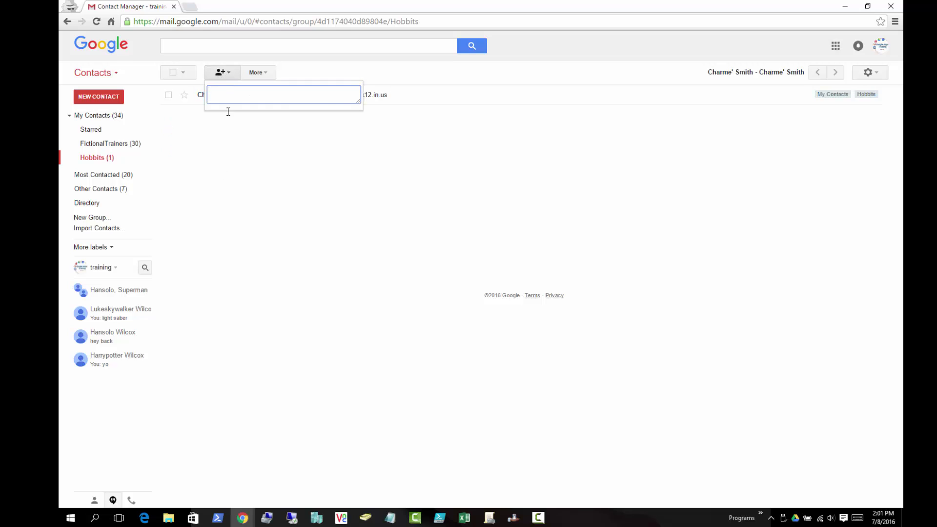
click(221, 73)
click(220, 73)
- Add Merry, Pippin, Frodo and Sam to Hobbits from the autocomplete suggestions
text(mer)
key(Return)
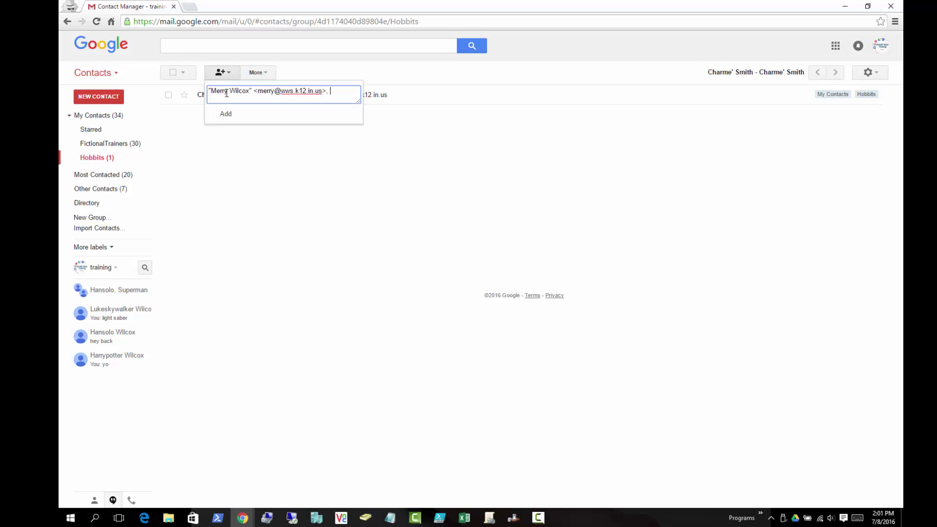
text(pipp)
key(Return)
text(fro)
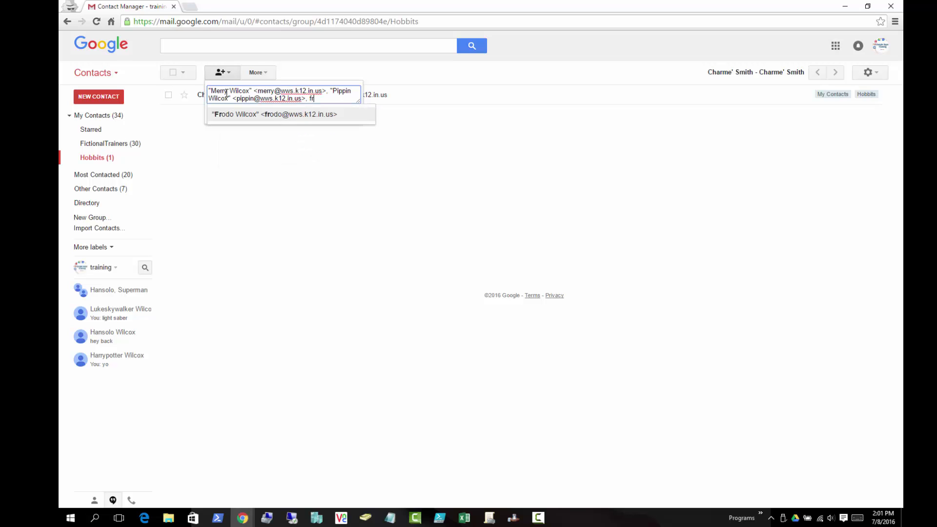
key(Return)
text(s)
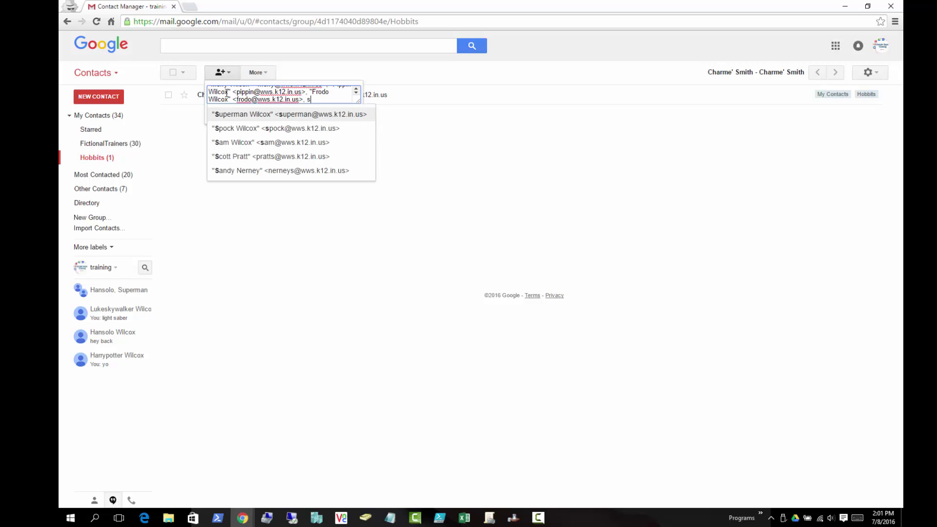
text(a)
key(Return)
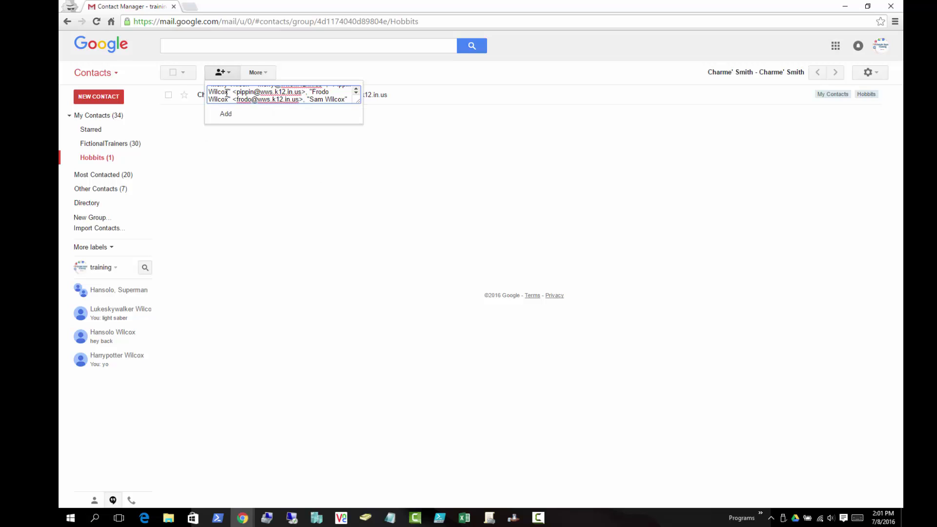
click(224, 115)
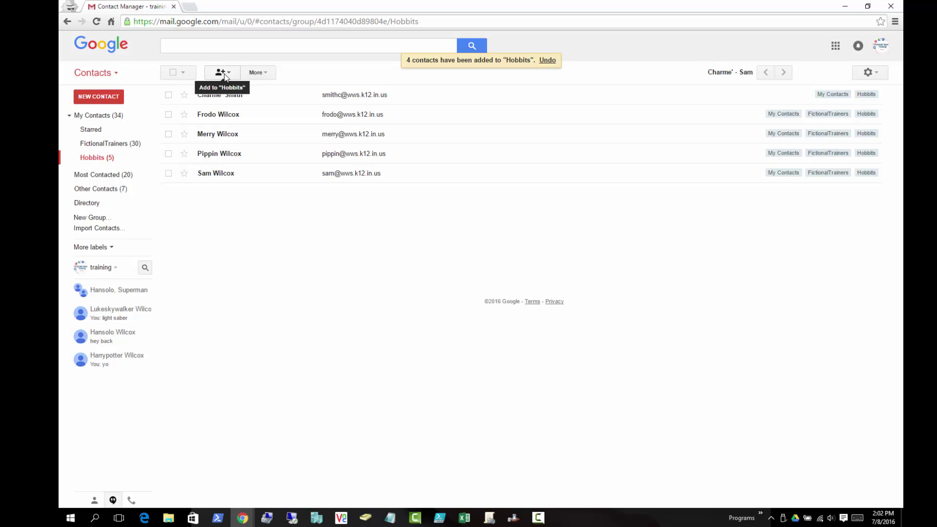
click(225, 77)
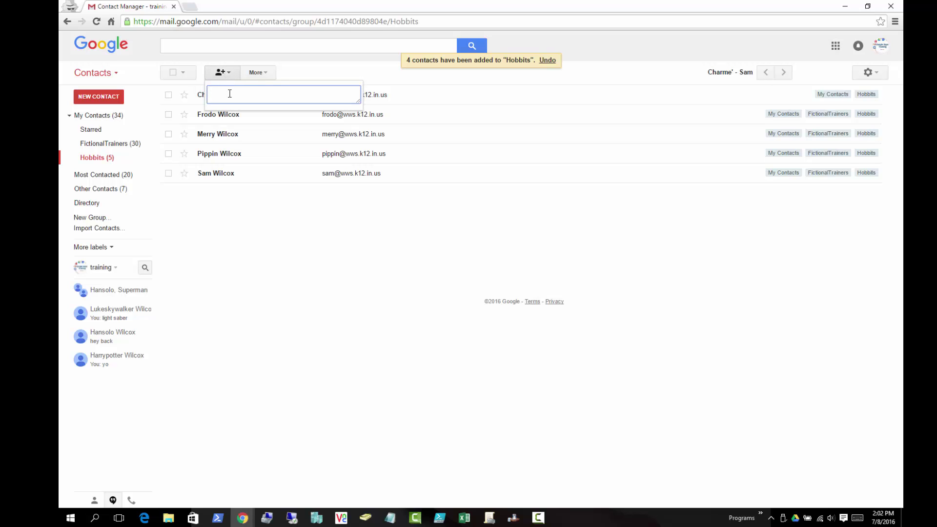
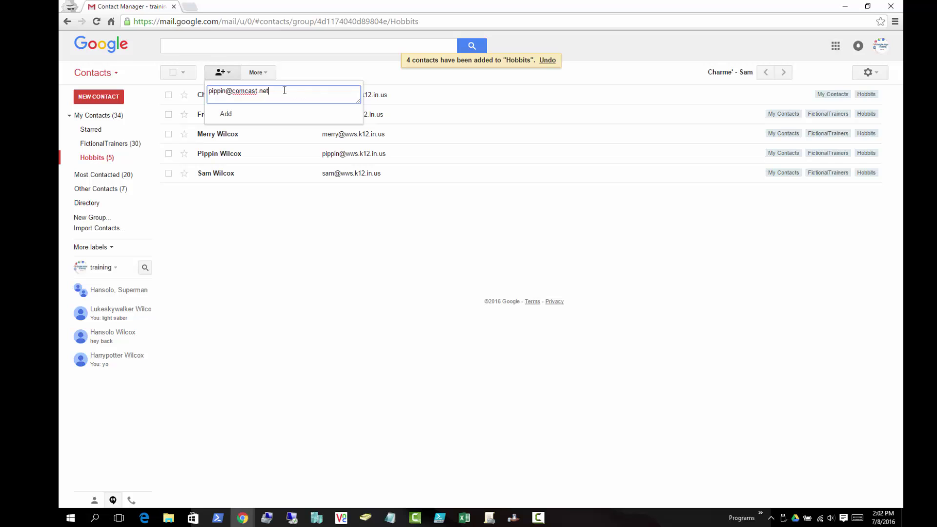
- Add Pippin's outside comcast.net e-mail address to Hobbits, then review the group's 6 members
click(229, 117)
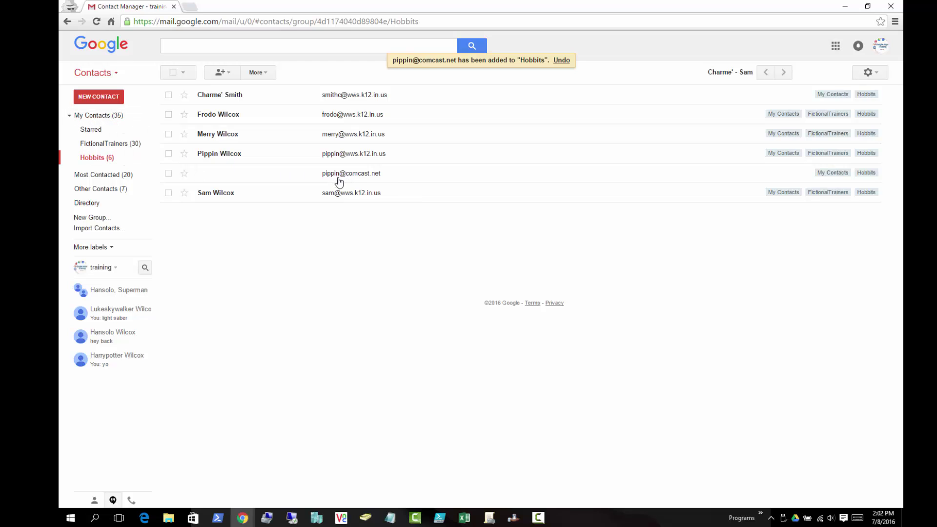
click(420, 165)
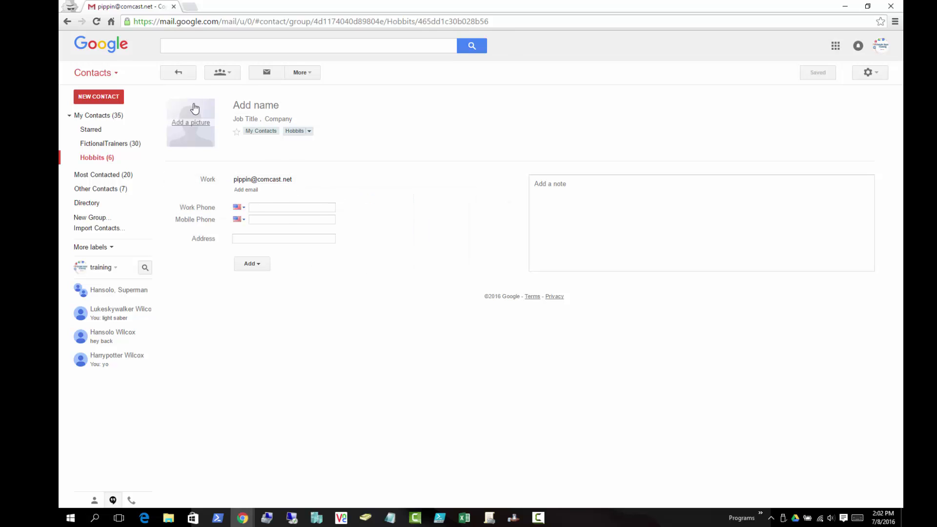
click(102, 156)
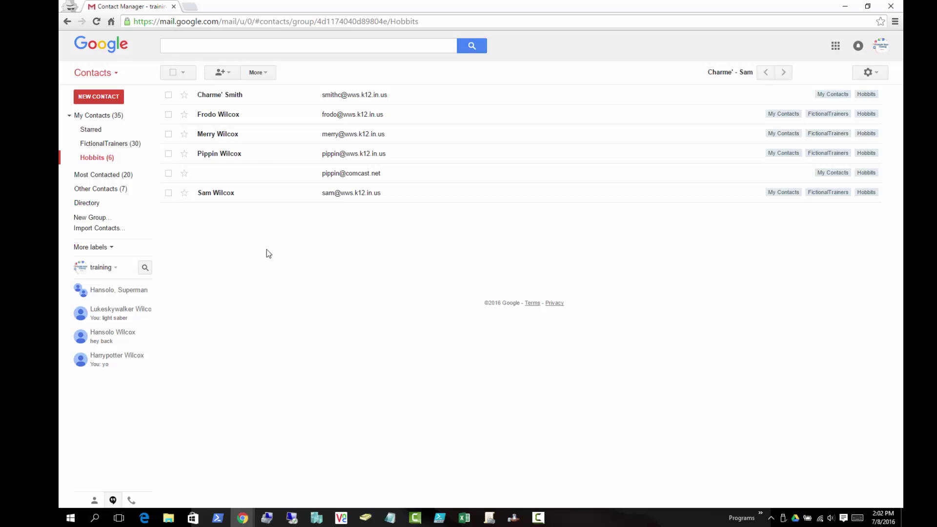
- Search the contacts for 'superman'
click(215, 48)
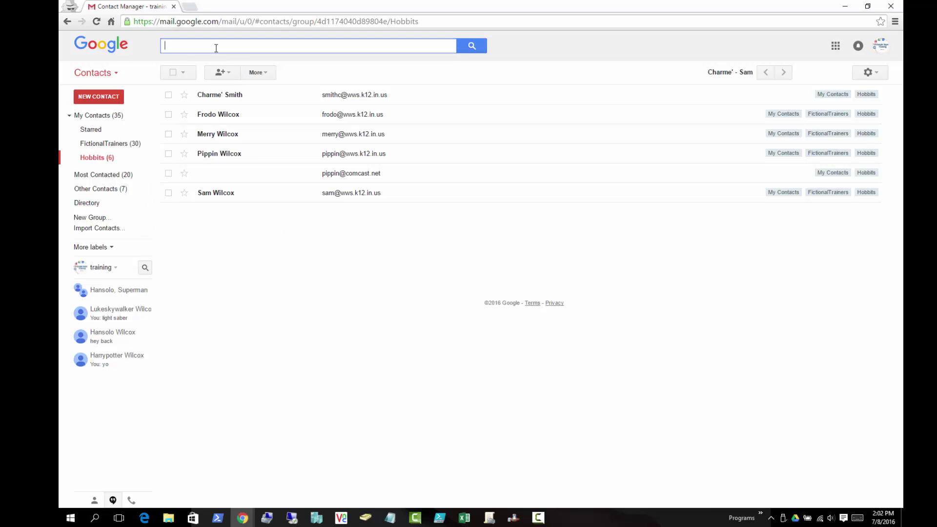
text(asl;dkj)
key(BackSpace)
key(BackSpace)
key(BackSpace)
key(BackSpace)
key(BackSpace)
key(BackSpace)
text(sup)
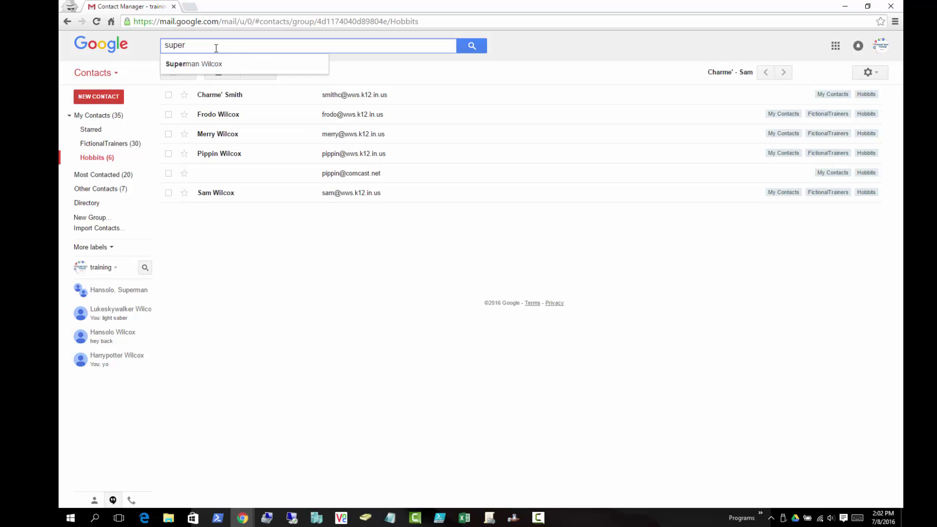
text(erman)
click(467, 51)
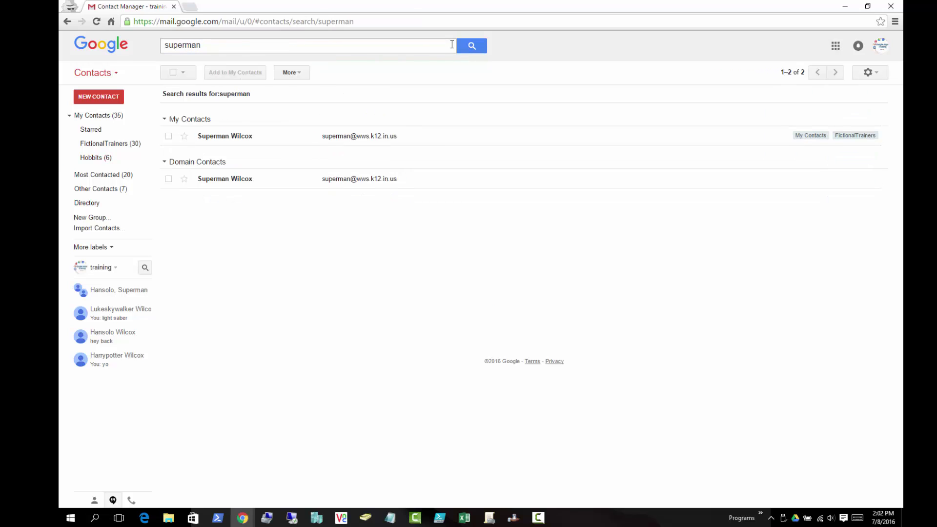
- Assign Superman Wilcox to Hobbits through the Groups menu and view its 7 members
click(168, 178)
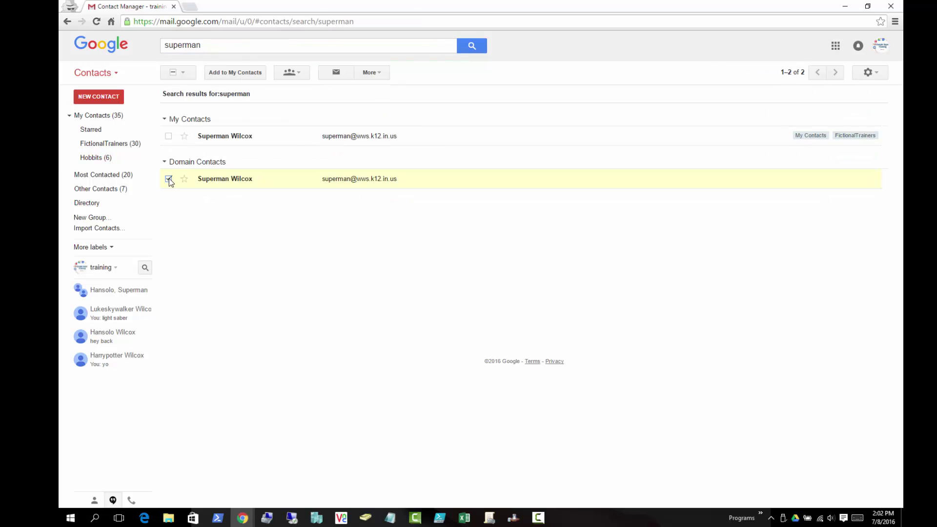
click(300, 77)
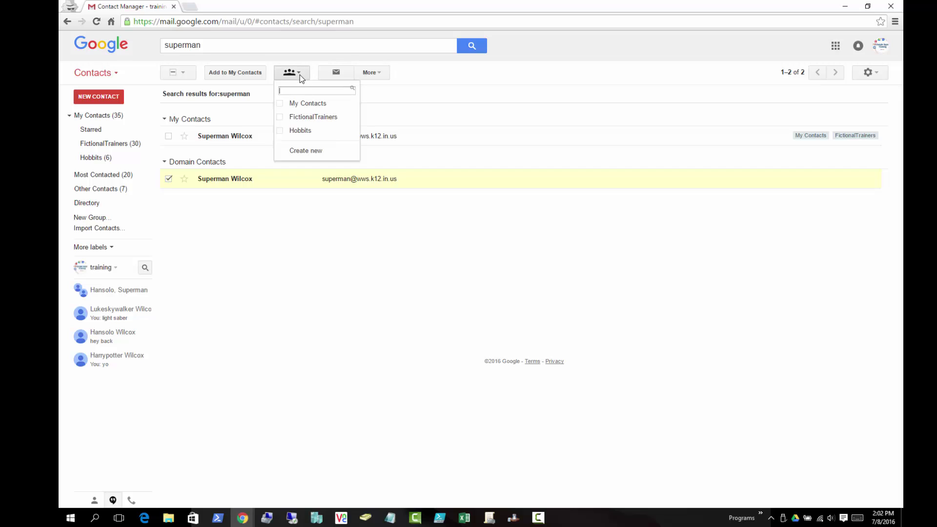
click(280, 131)
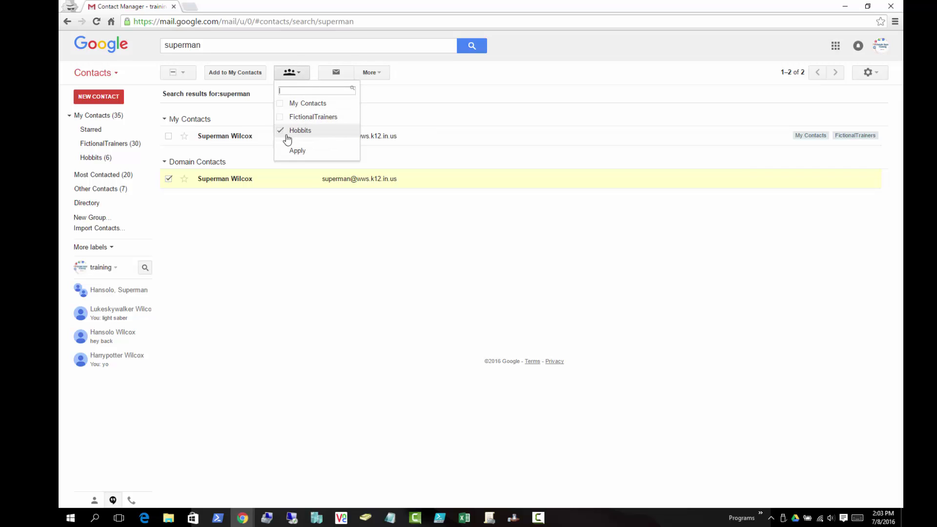
click(309, 152)
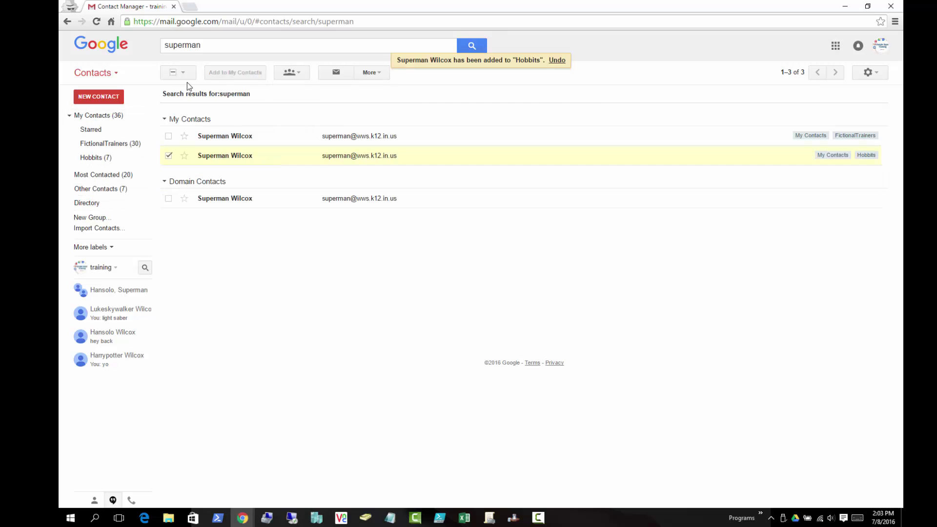
click(93, 158)
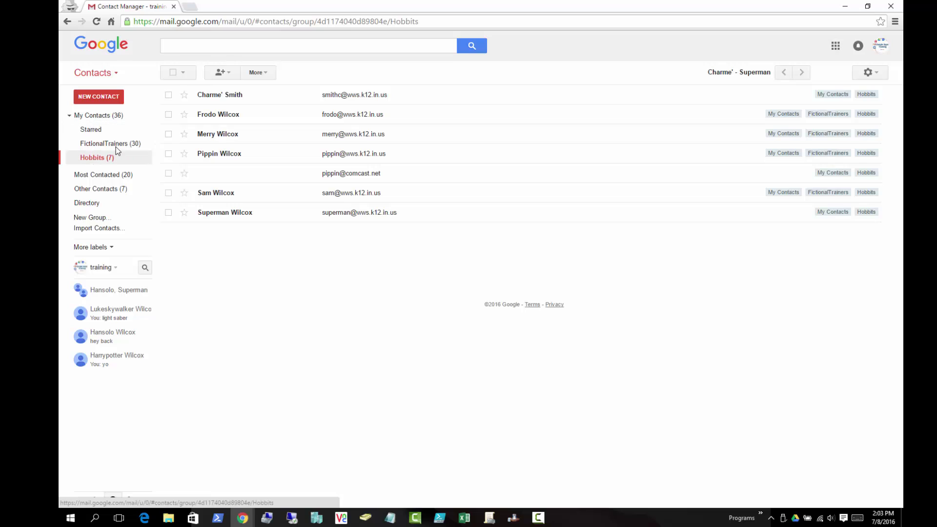
- Add Batman Wilcox to Hobbits from the 'bat' suggestions
click(222, 74)
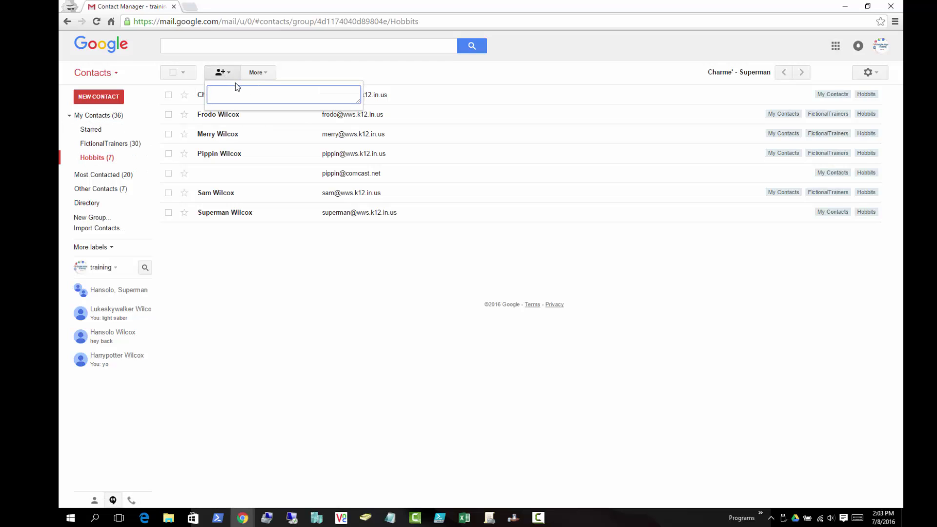
text(bat)
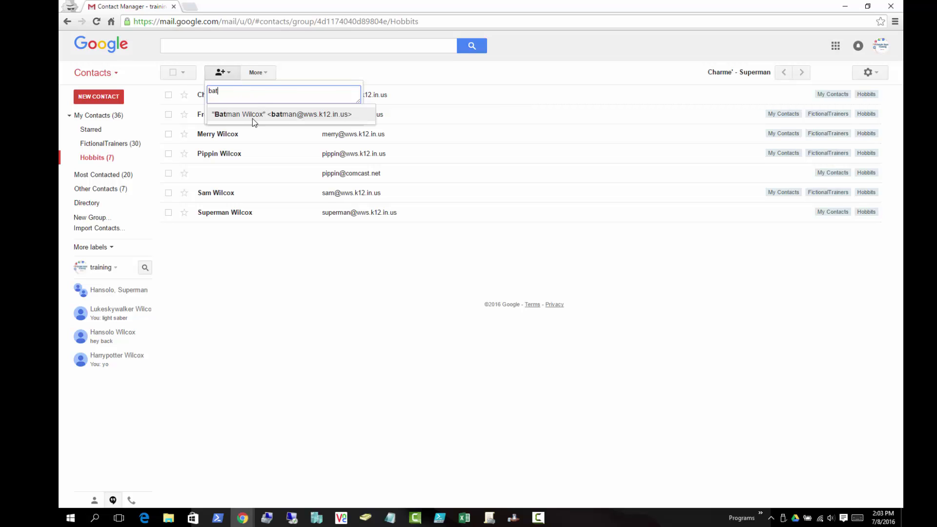
click(268, 114)
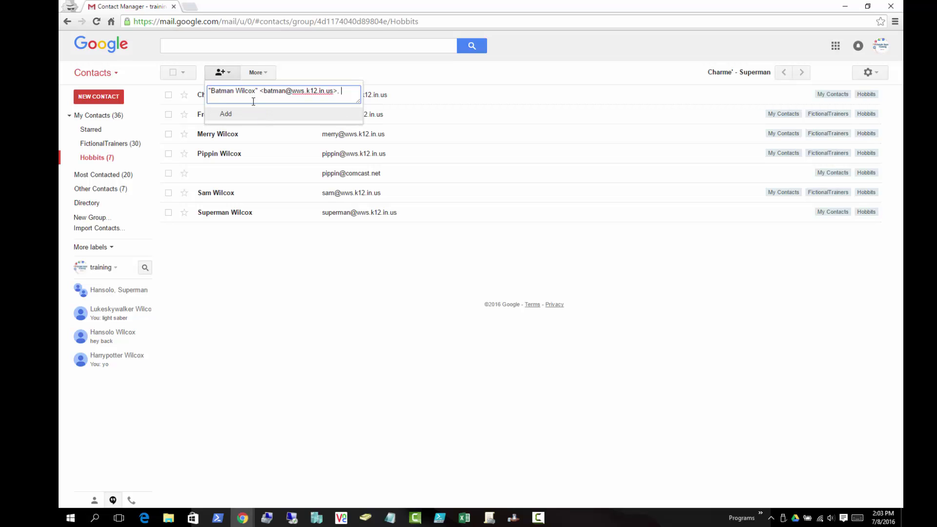
click(225, 116)
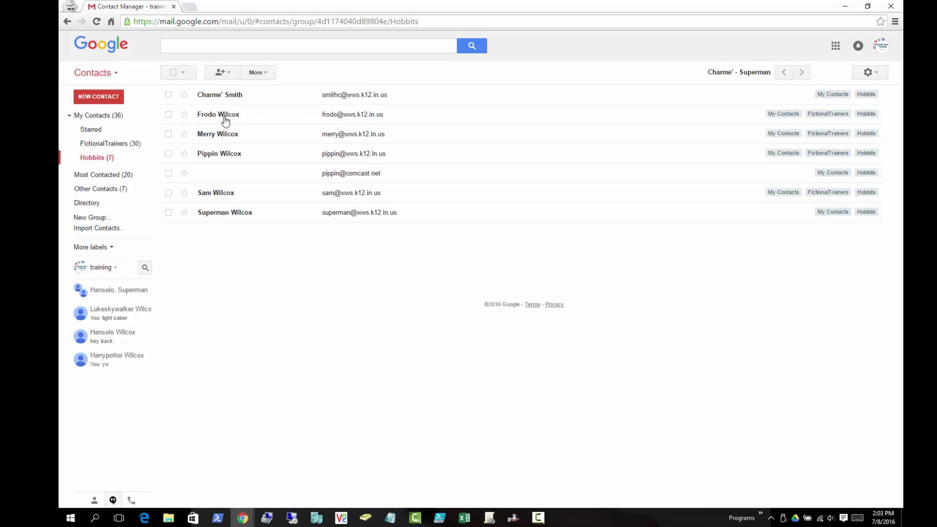
- Discard a stray entry in the add-member box, leaving Hobbits at eight members
click(220, 72)
text(asldkfjl)
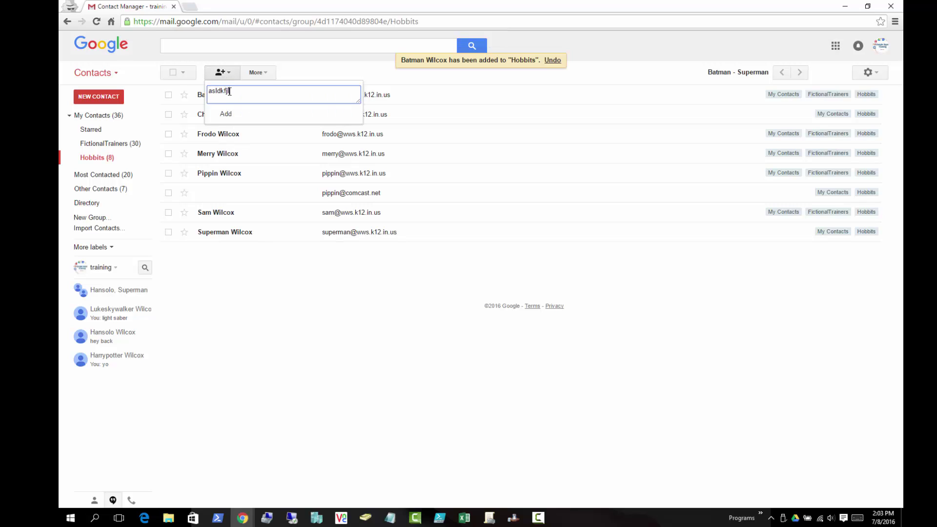
key(BackSpace)
key(BackSpace)
key(BackSpace)
key(BackSpace)
key(BackSpace)
key(BackSpace)
key(BackSpace)
key(BackSpace)
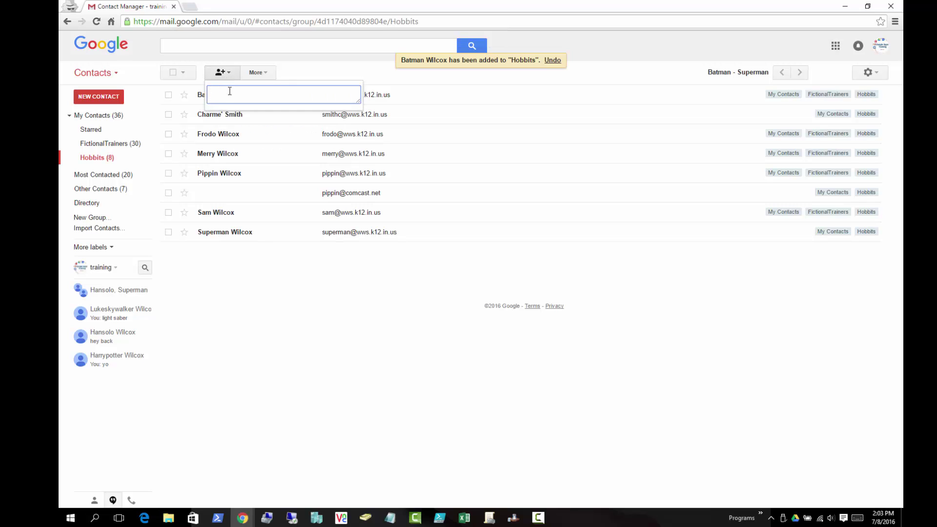
click(258, 288)
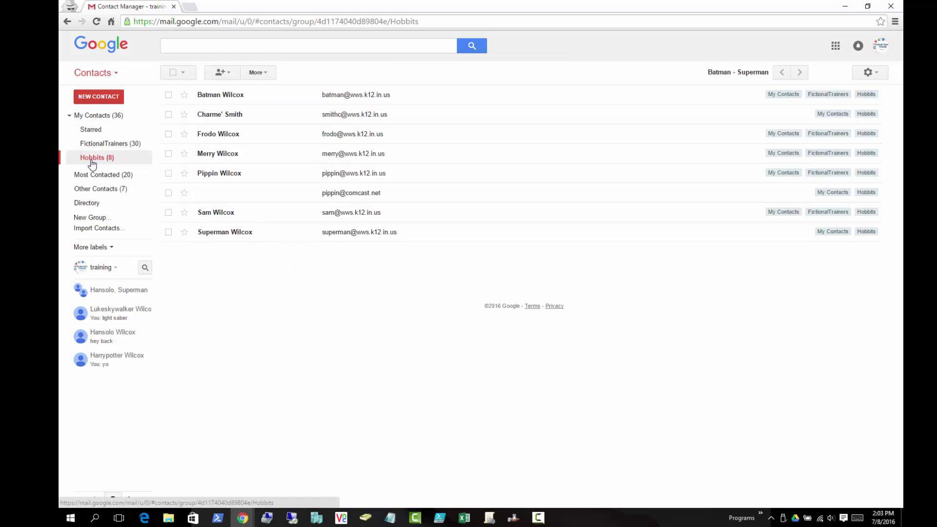
click(93, 74)
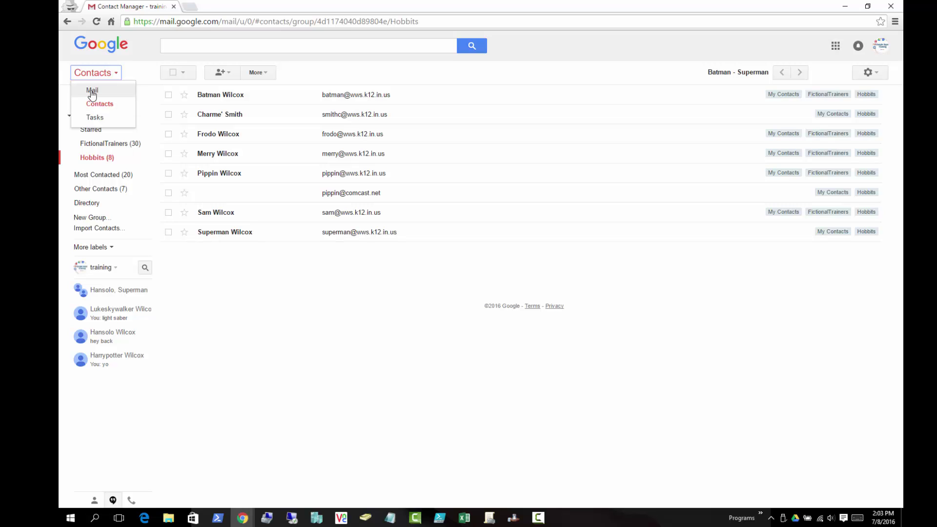
- In a new Gmail message, address To as 'hobbi' (Hobbits), then remove the one contact inserted
click(93, 91)
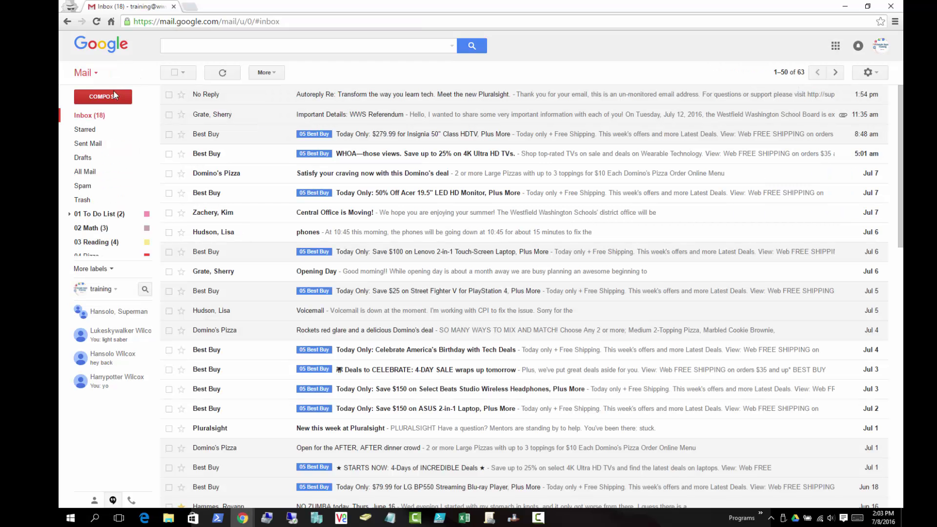
click(110, 97)
text(hobi)
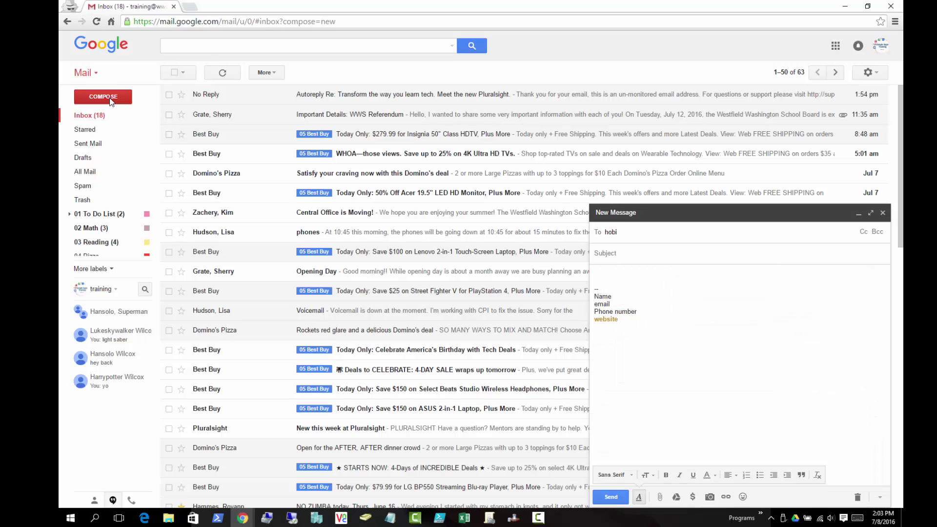
key(BackSpace)
text(bi)
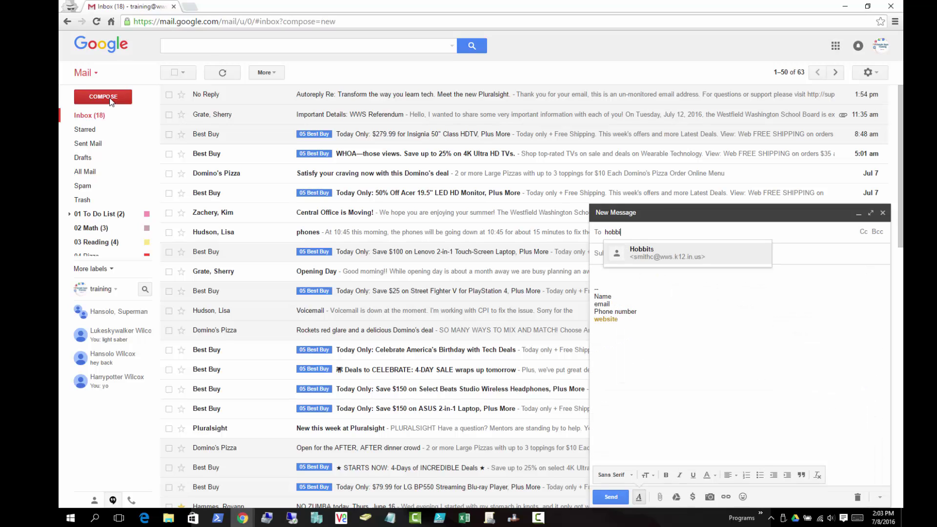
key(Return)
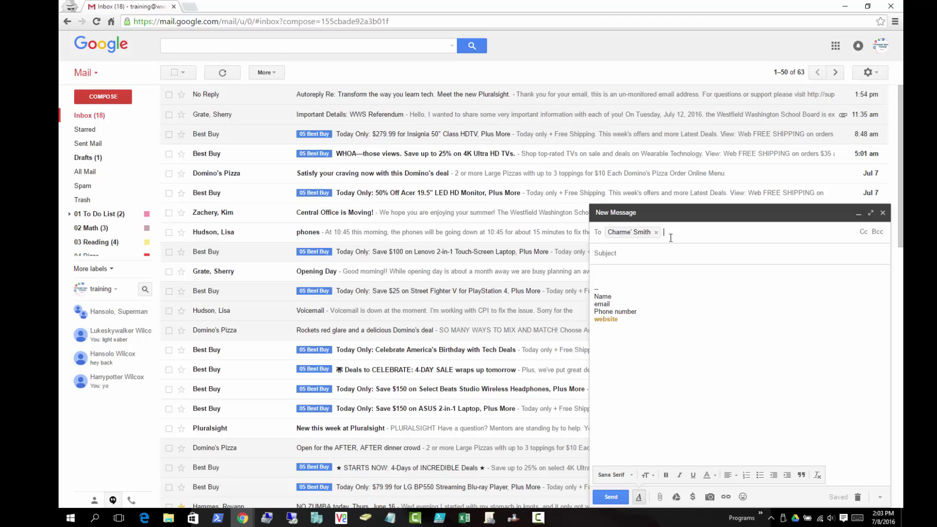
click(655, 232)
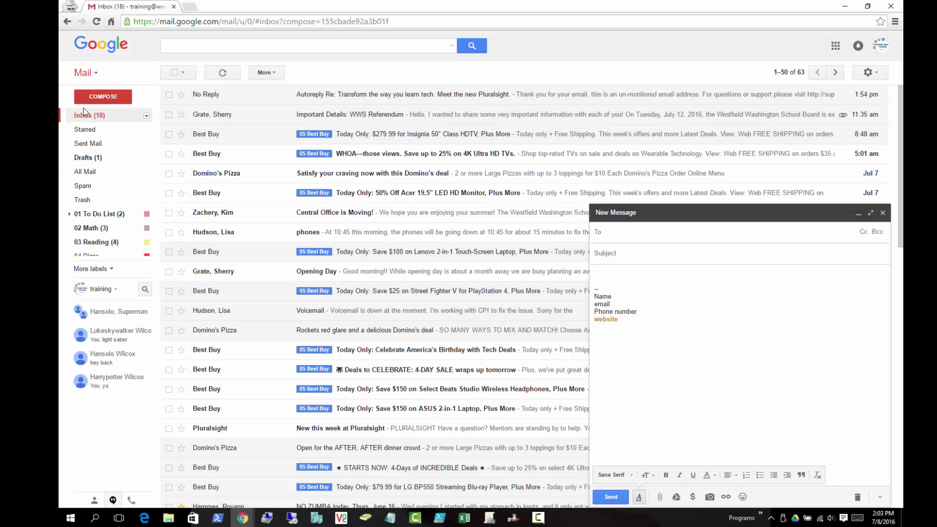
click(87, 73)
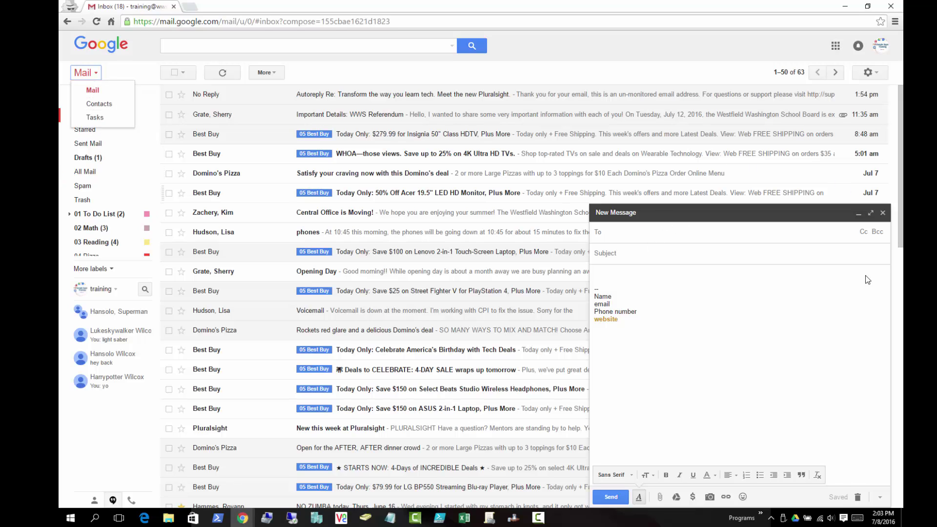
- Back in the Hobbits group list, select all eight member contacts
click(859, 499)
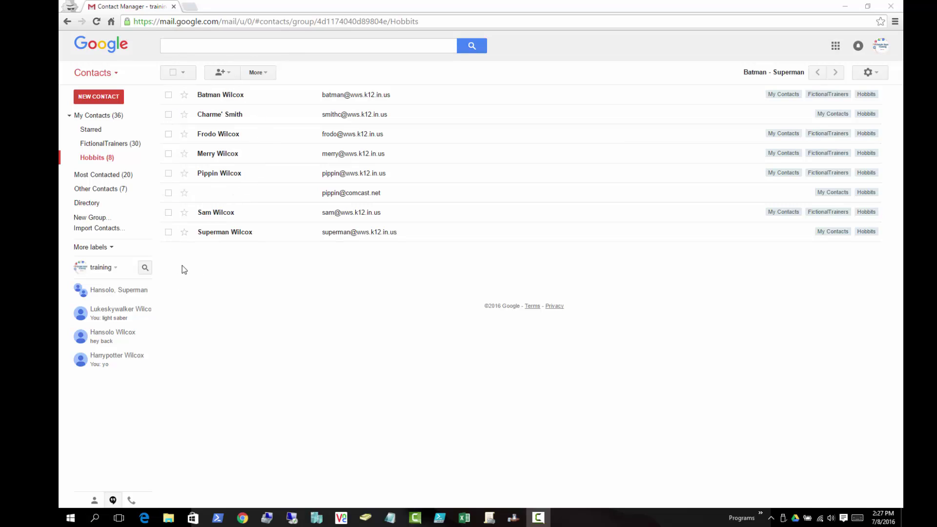
click(173, 73)
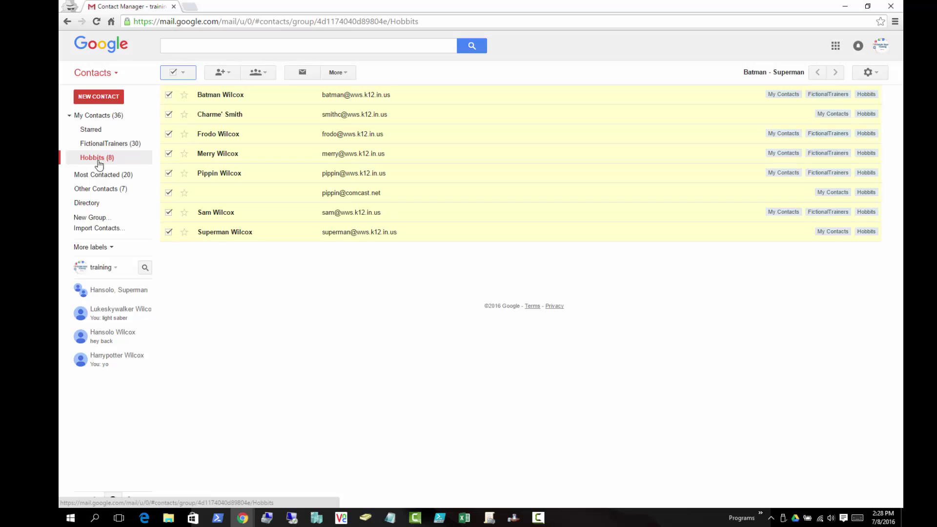
click(174, 76)
click(174, 77)
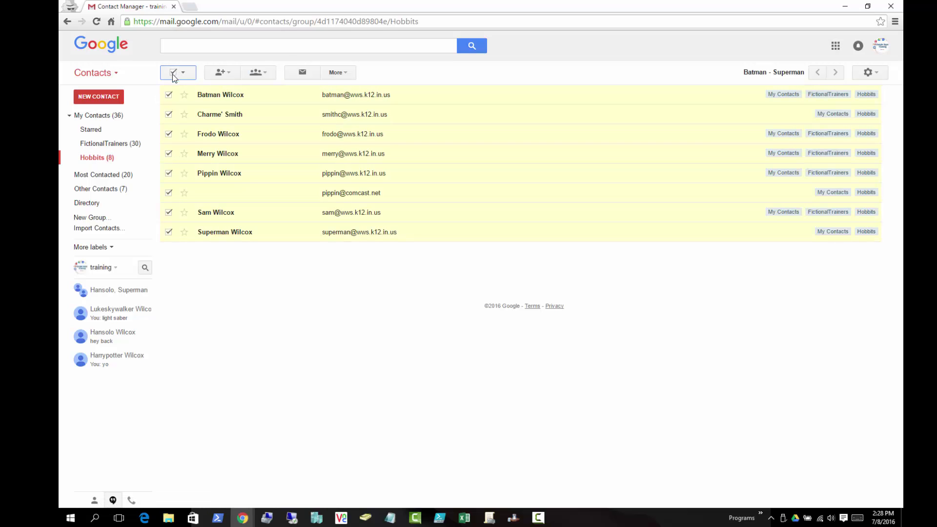
- Start an email to the selected members with subject 'asdfasdf' and body 'asdfsadf'
click(302, 77)
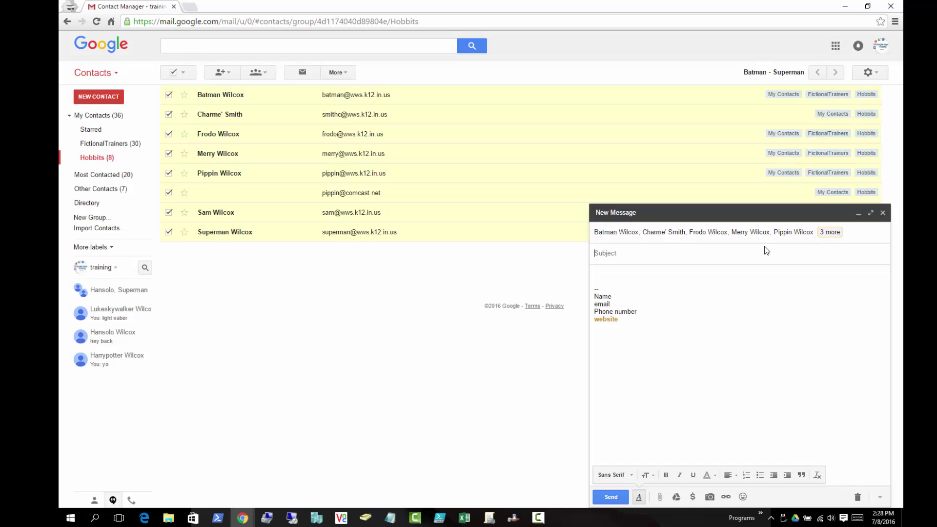
text(asdfasdf)
click(619, 271)
text(asdfsadf)
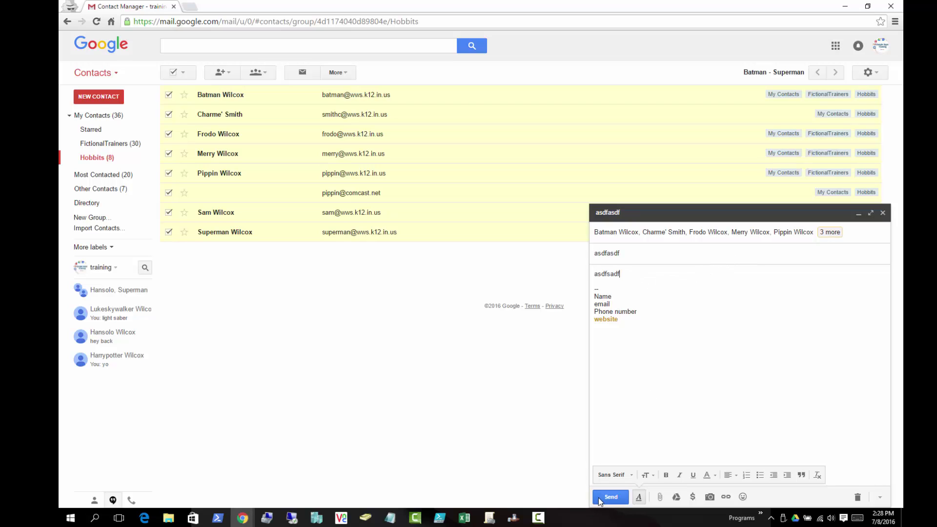